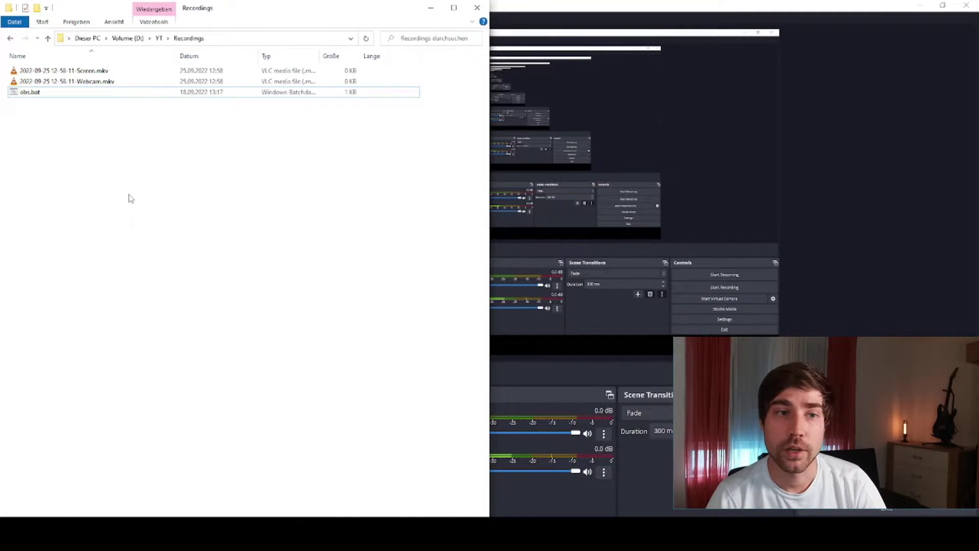
Step: Close the Recordings folder window in File Explorer so OBS is visible
{"action": "left_click", "coordinate": [476, 8]}
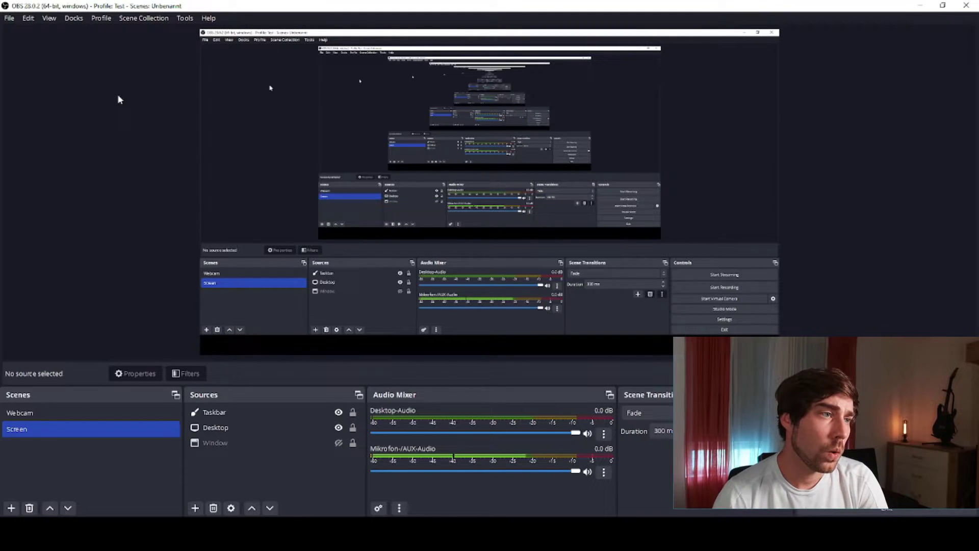
Step: Show the Profile menu listing the Screen, Test and Webcam profiles
{"action": "left_click", "coordinate": [99, 19]}
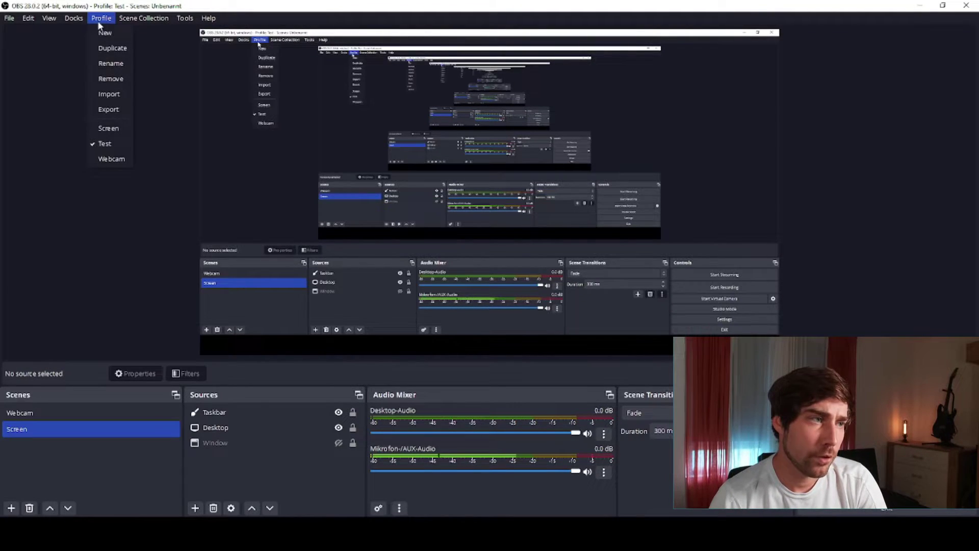
Step: Choose Test in the Profile menu so it stays the active profile
{"action": "left_click", "coordinate": [100, 147]}
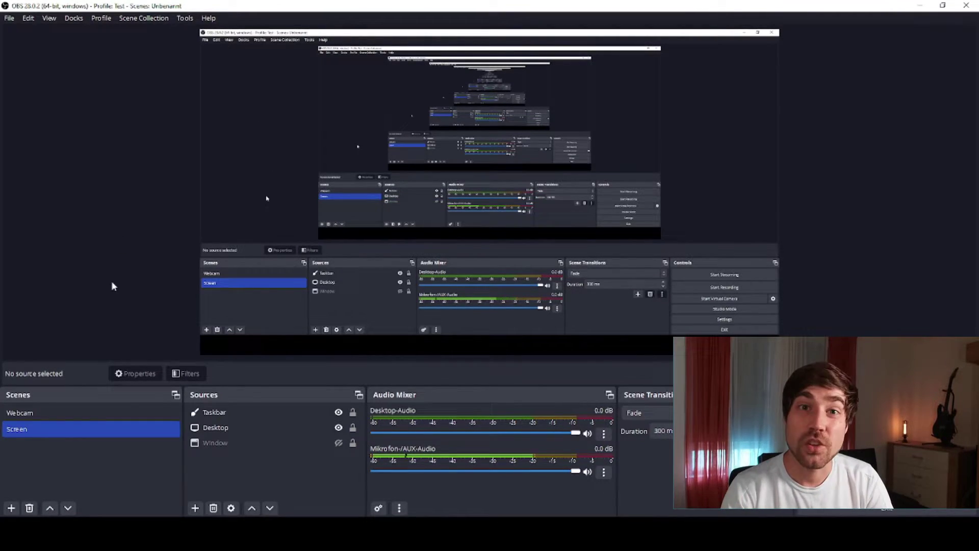
Step: In Settings > Output, set Recording Quality to 'Indistinguishable Quality, Large File Size'
{"action": "left_click", "coordinate": [10, 18]}
{"action": "left_click", "coordinate": [31, 69]}
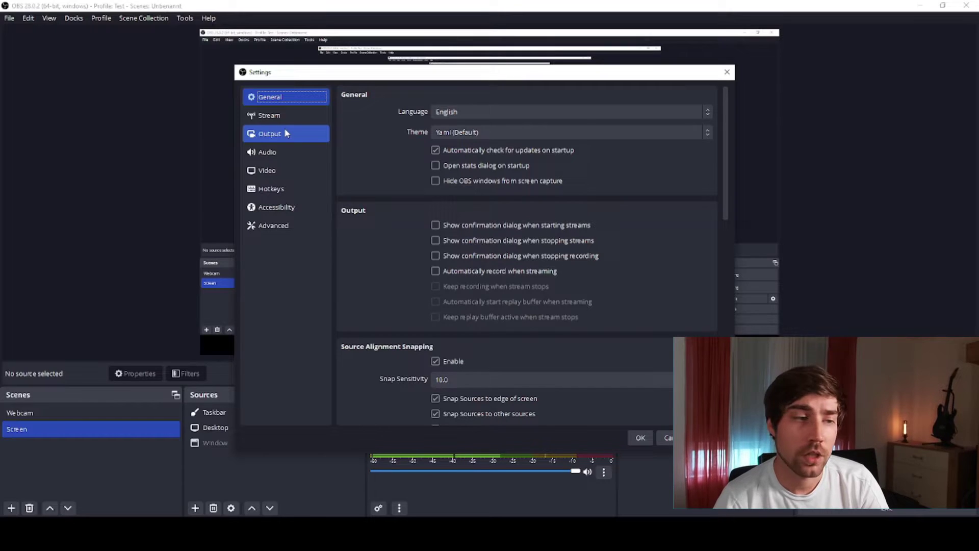
{"action": "left_click", "coordinate": [286, 133]}
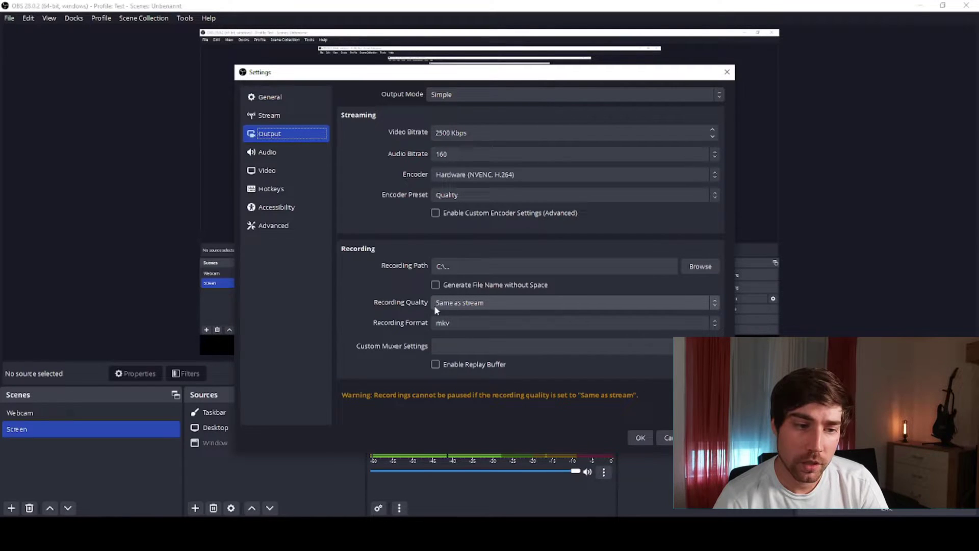
{"action": "left_click", "coordinate": [479, 305]}
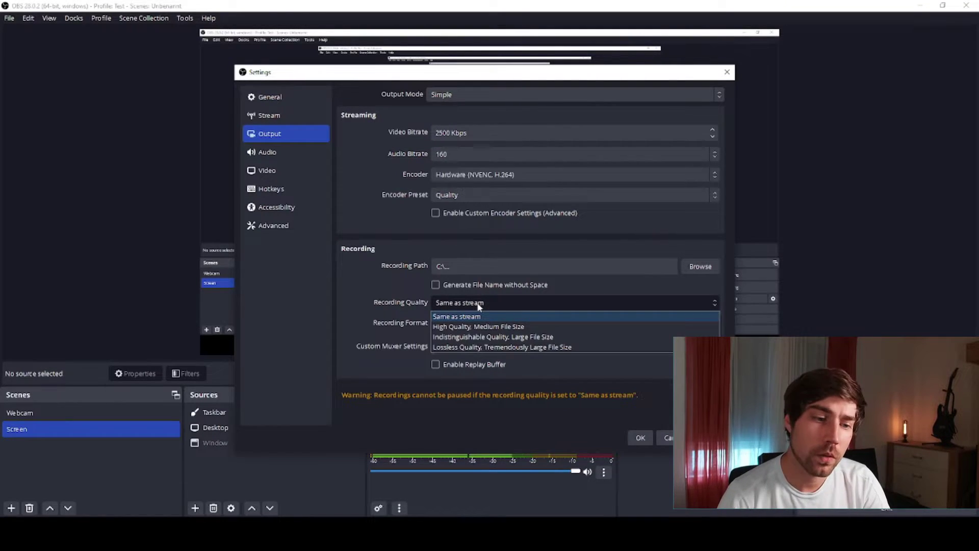
{"action": "left_click", "coordinate": [486, 338]}
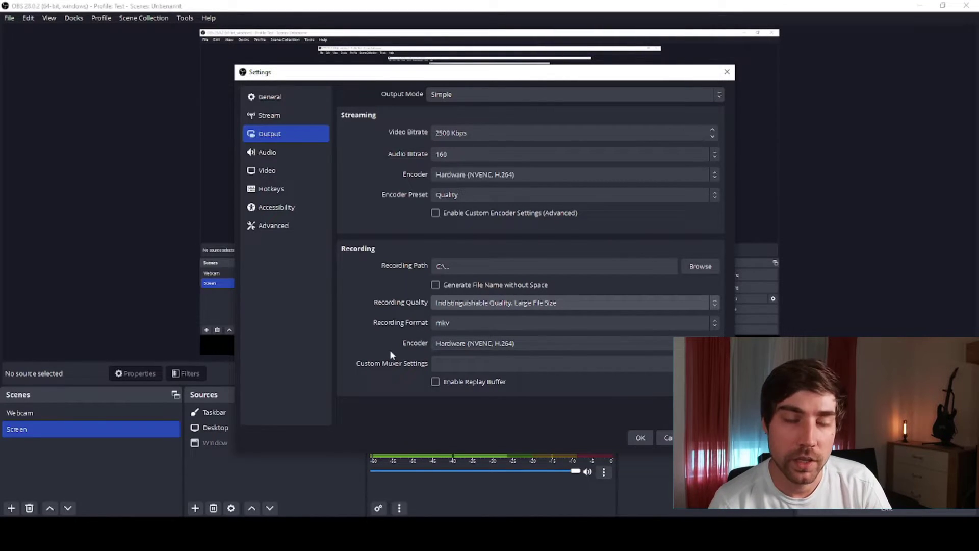
{"action": "left_click", "coordinate": [296, 170]}
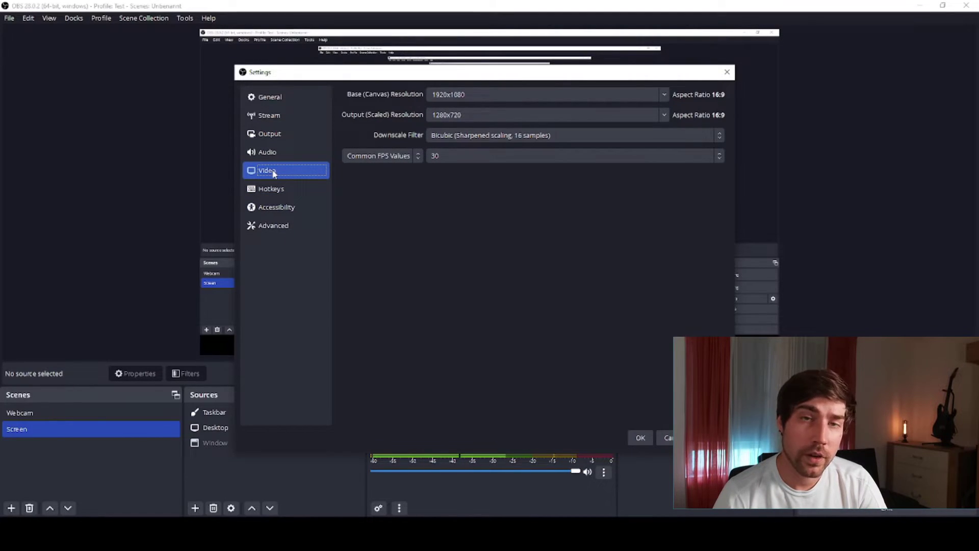
Step: Change Common FPS Values from 30 to 60 in the Video settings
{"action": "left_click", "coordinate": [457, 157]}
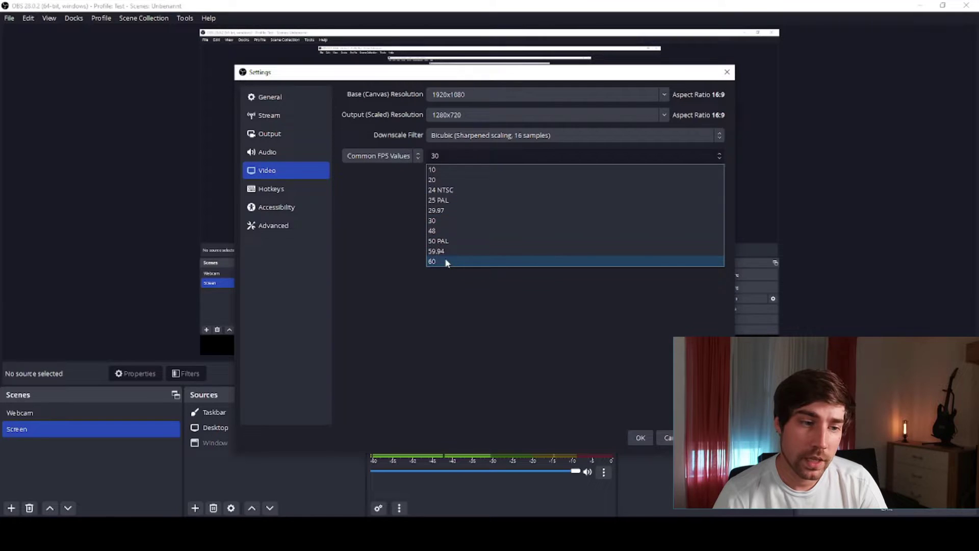
{"action": "left_click", "coordinate": [442, 261]}
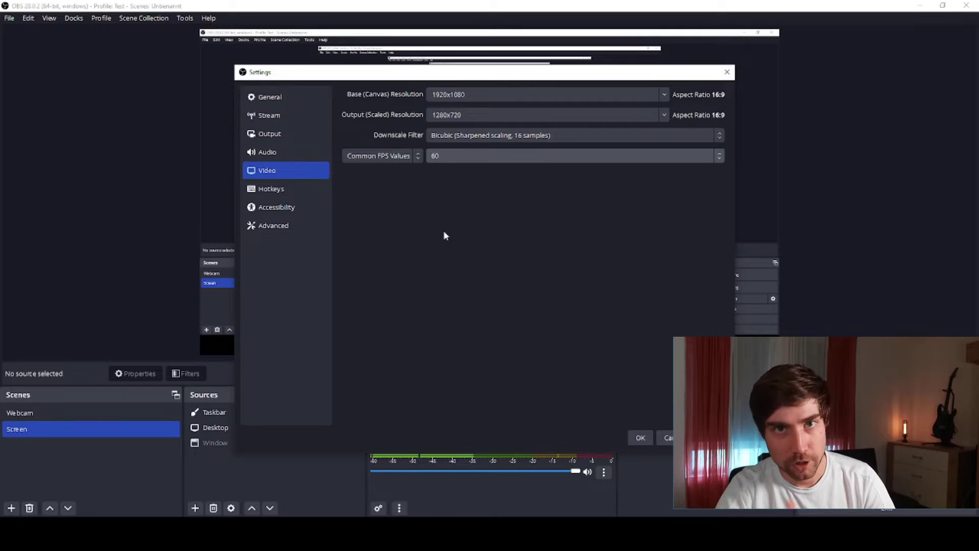
{"action": "left_click", "coordinate": [284, 193]}
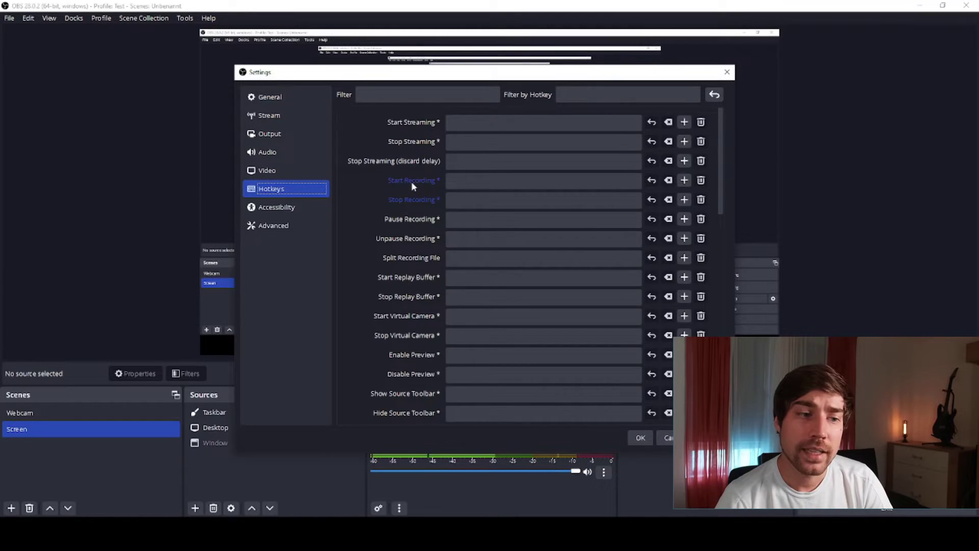
Step: Read the tooltip of the unassigned Start Recording hotkey, then go to the Advanced page
{"action": "mouse_move", "coordinate": [412, 182]}
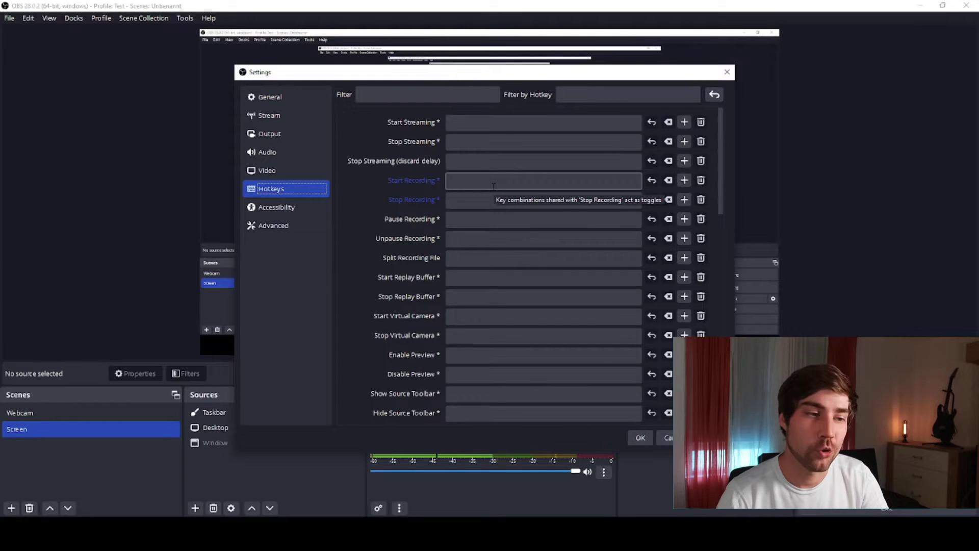
{"action": "left_click", "coordinate": [284, 227]}
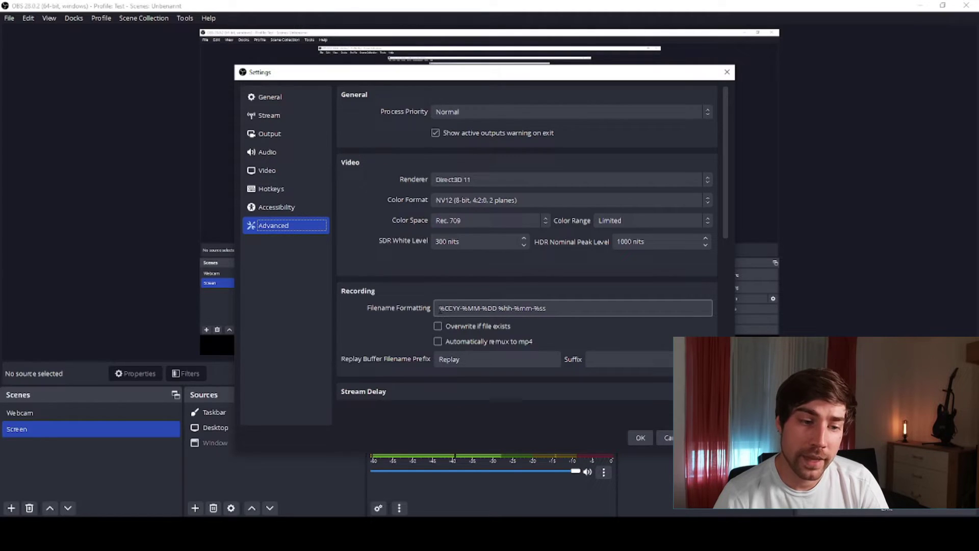
Step: Append '-Test' to the filename format, making it %CCYY-%MM-%DD %hh-%mm-%ss-Test
{"action": "triple_click", "coordinate": [559, 309]}
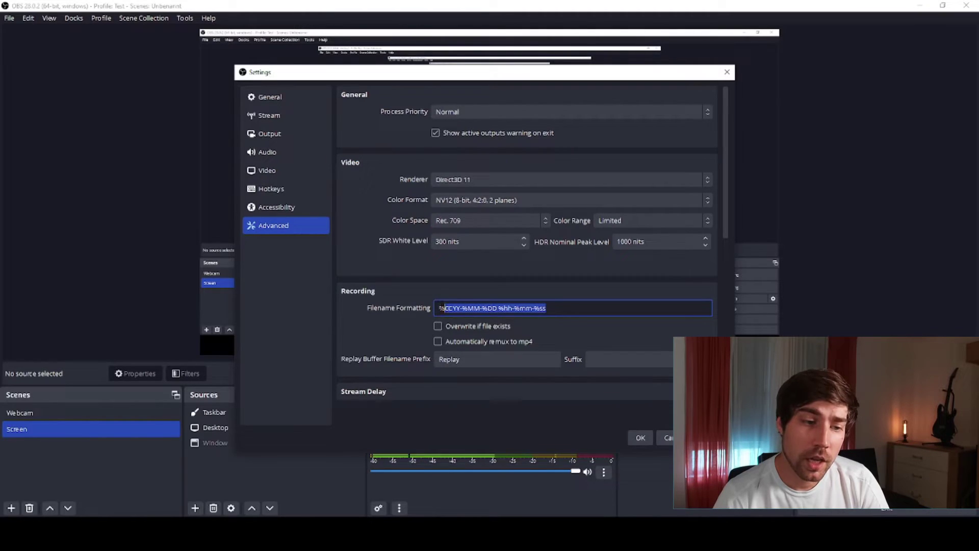
{"action": "key", "text": "End"}
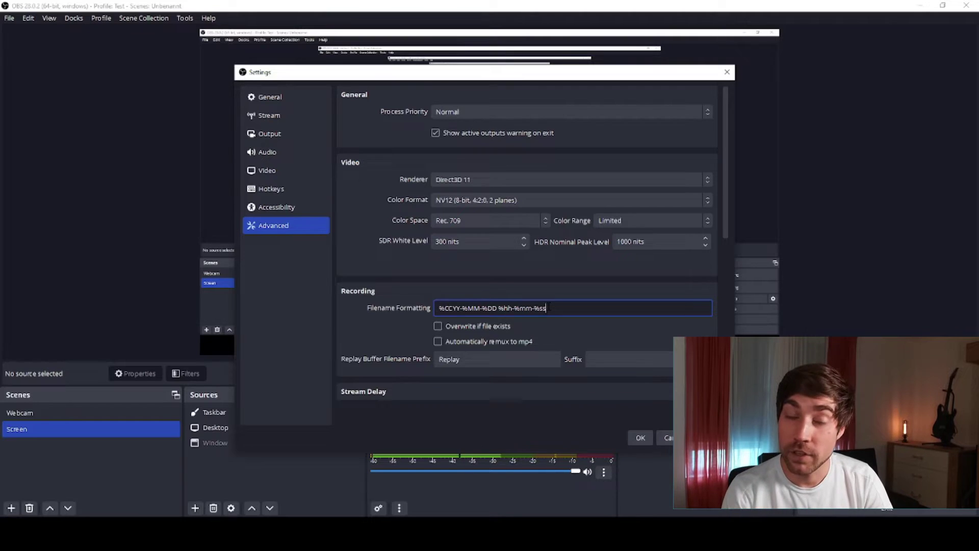
{"action": "type", "text": "-"}
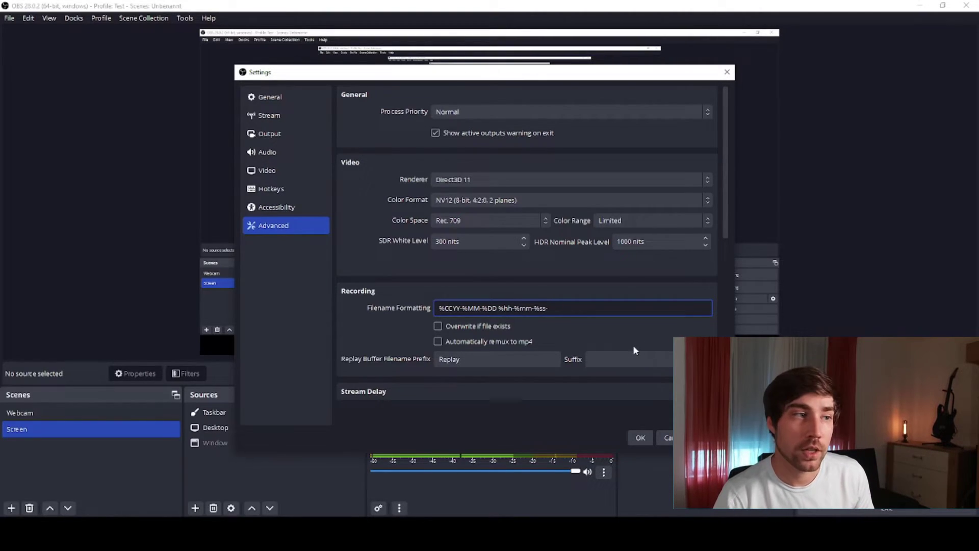
{"action": "type", "text": "Test"}
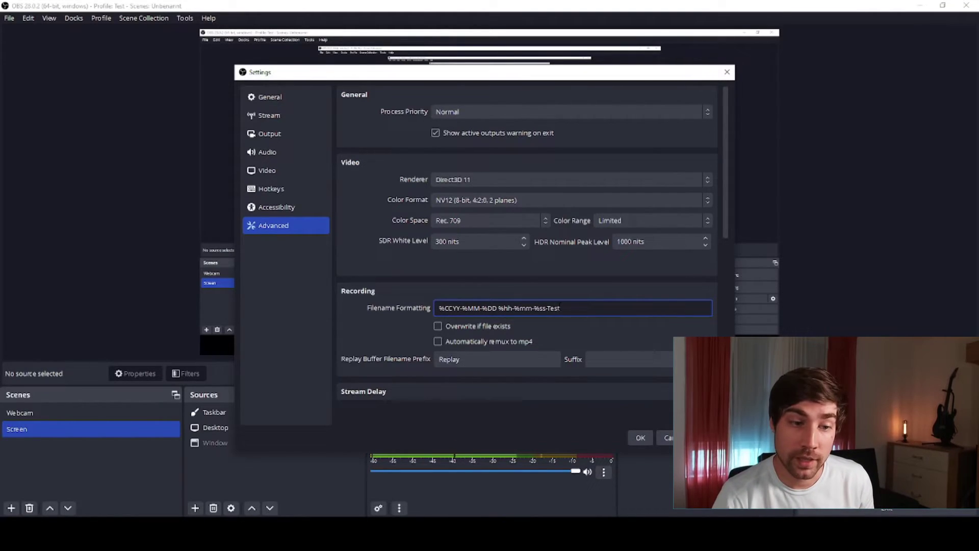
{"action": "mouse_move", "coordinate": [560, 308]}
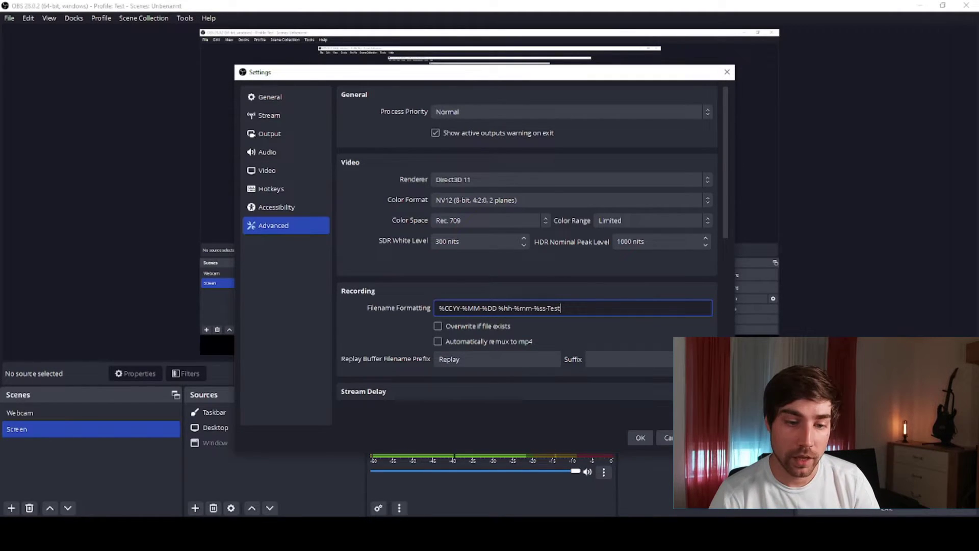
{"action": "key", "text": "Tab"}
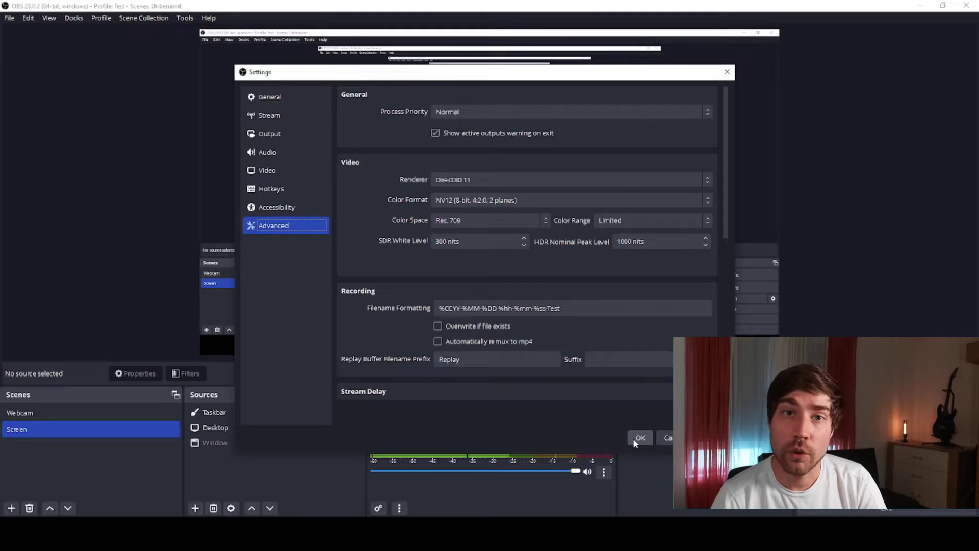
{"action": "left_click", "coordinate": [639, 439]}
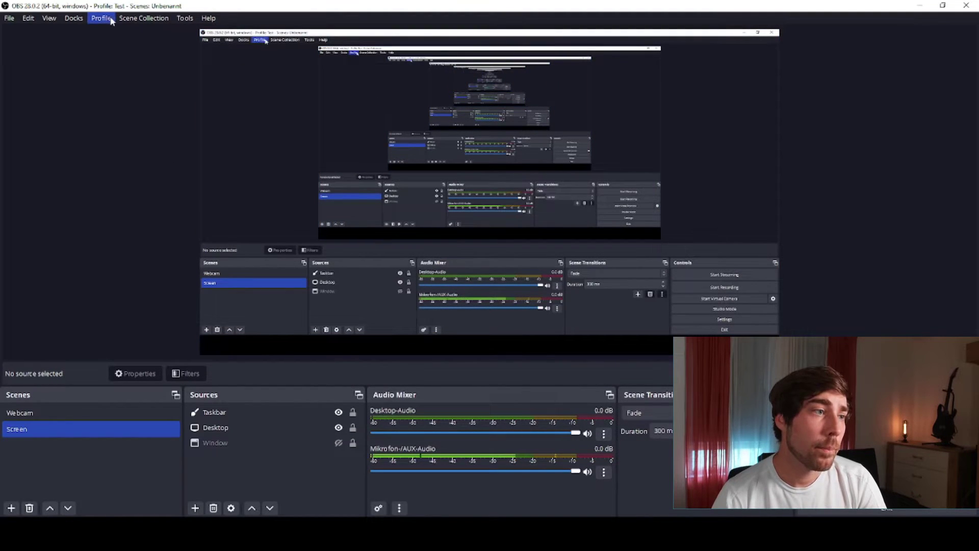
{"action": "left_click", "coordinate": [141, 19]}
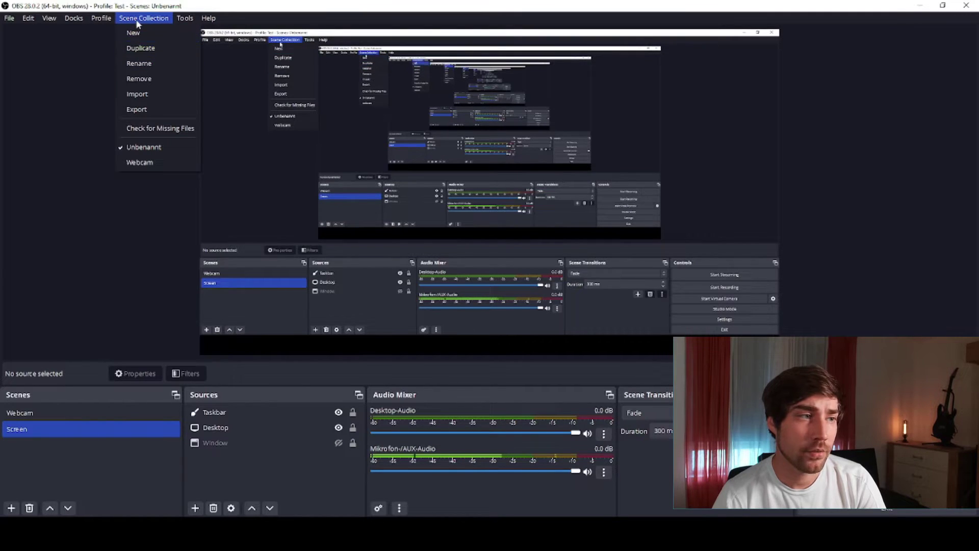
{"action": "left_click", "coordinate": [100, 216]}
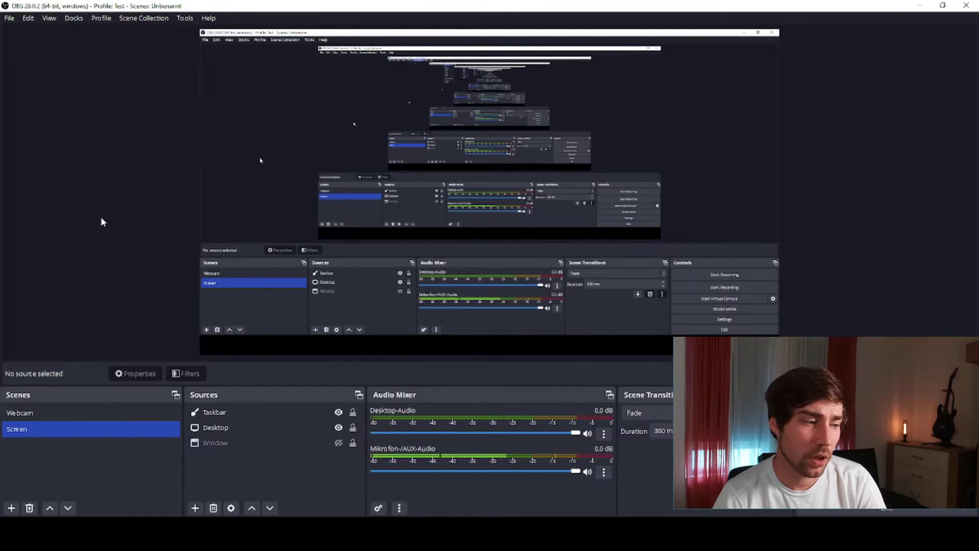
{"action": "left_click", "coordinate": [52, 416], "text": "ctrl"}
{"action": "left_click", "coordinate": [52, 416], "text": "ctrl"}
{"action": "left_click", "coordinate": [32, 413], "text": "ctrl"}
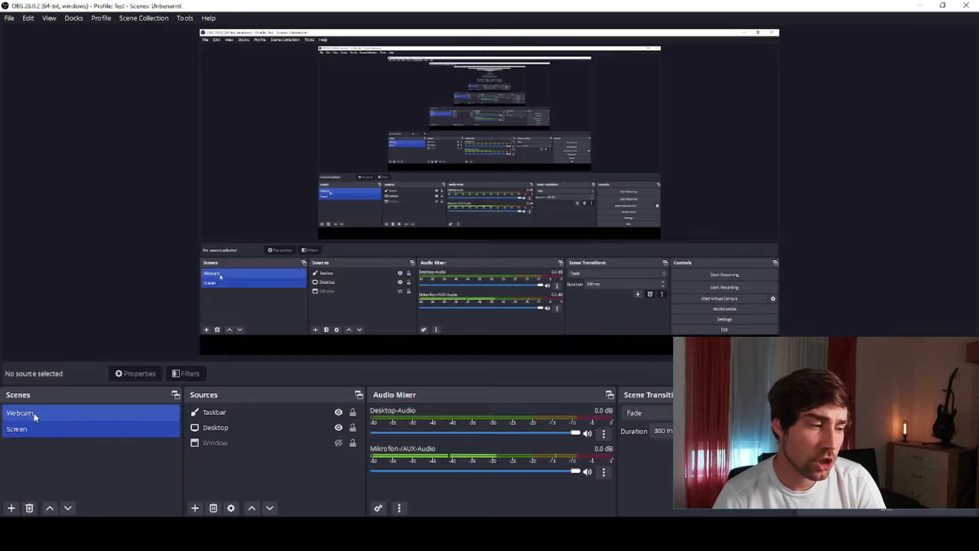
{"action": "left_click", "coordinate": [31, 413], "text": "ctrl"}
{"action": "left_click", "coordinate": [31, 413], "text": "ctrl"}
{"action": "left_click", "coordinate": [31, 414], "text": "ctrl"}
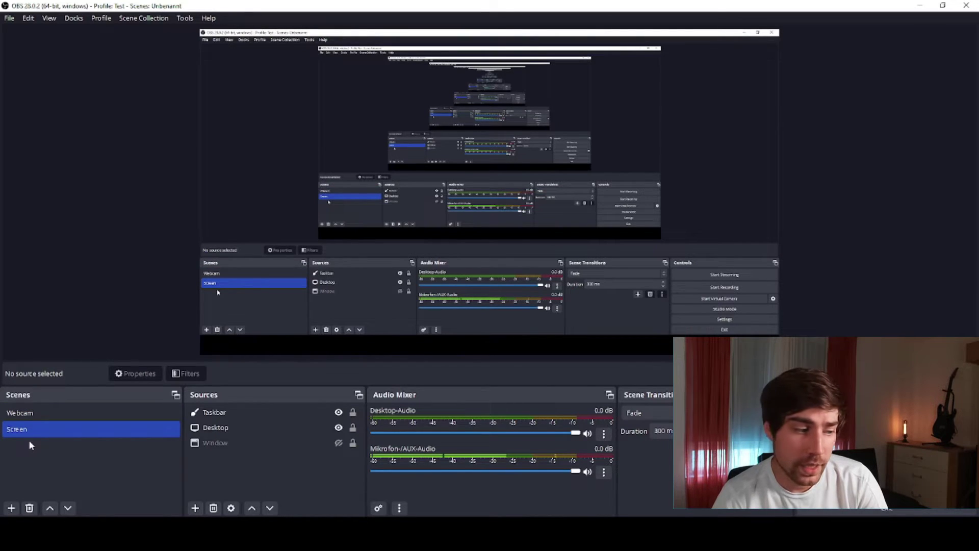
{"action": "left_click", "coordinate": [31, 418], "text": "ctrl"}
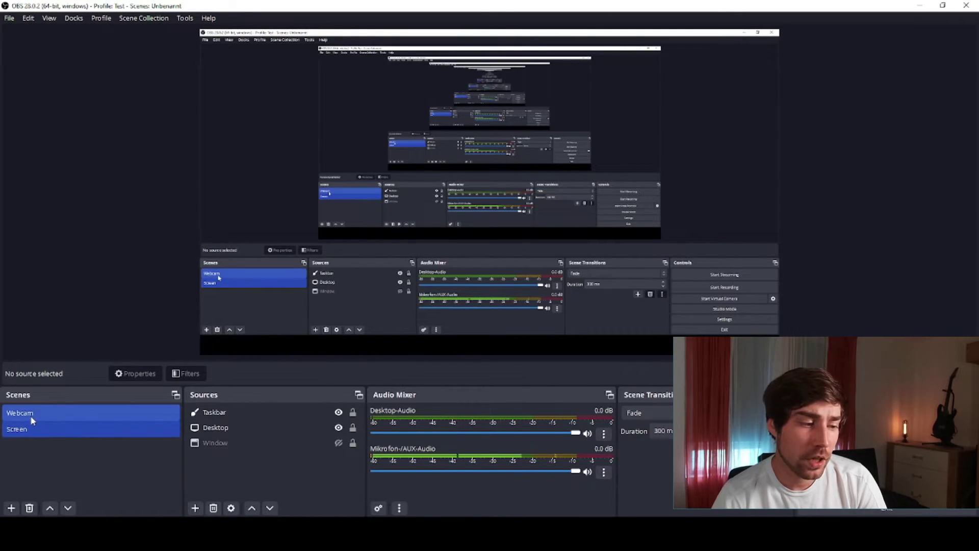
{"action": "left_click", "coordinate": [56, 432]}
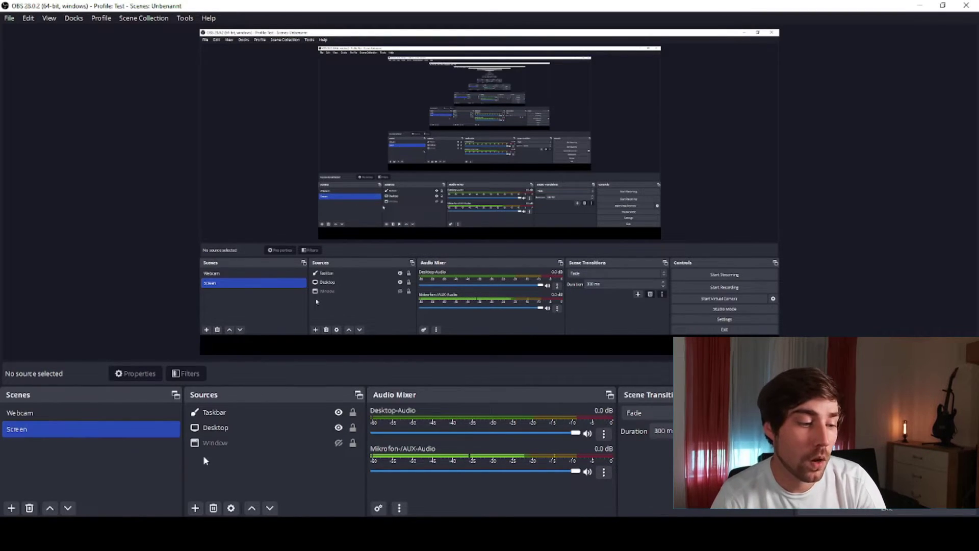
{"action": "left_click", "coordinate": [224, 431]}
{"action": "left_click", "coordinate": [217, 443]}
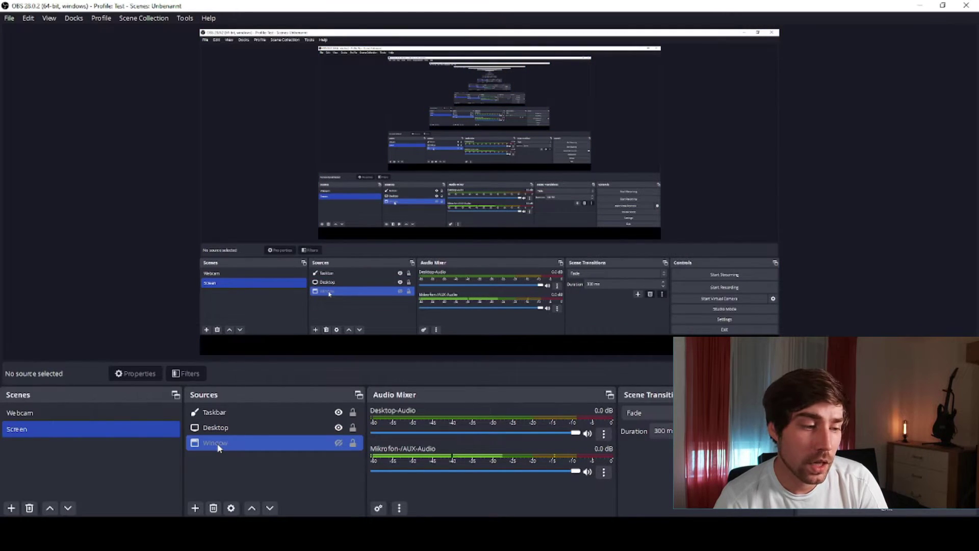
{"action": "left_click", "coordinate": [230, 413]}
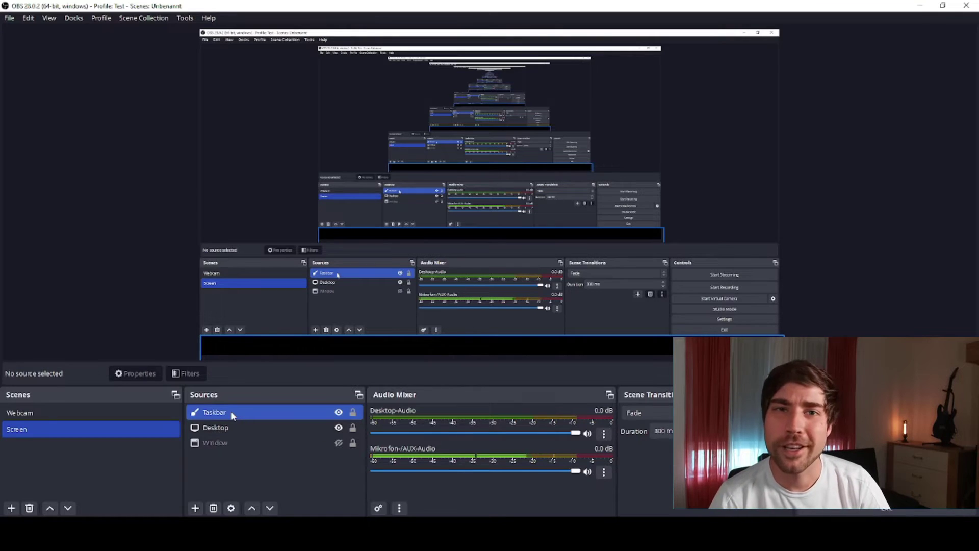
{"action": "left_click", "coordinate": [100, 416]}
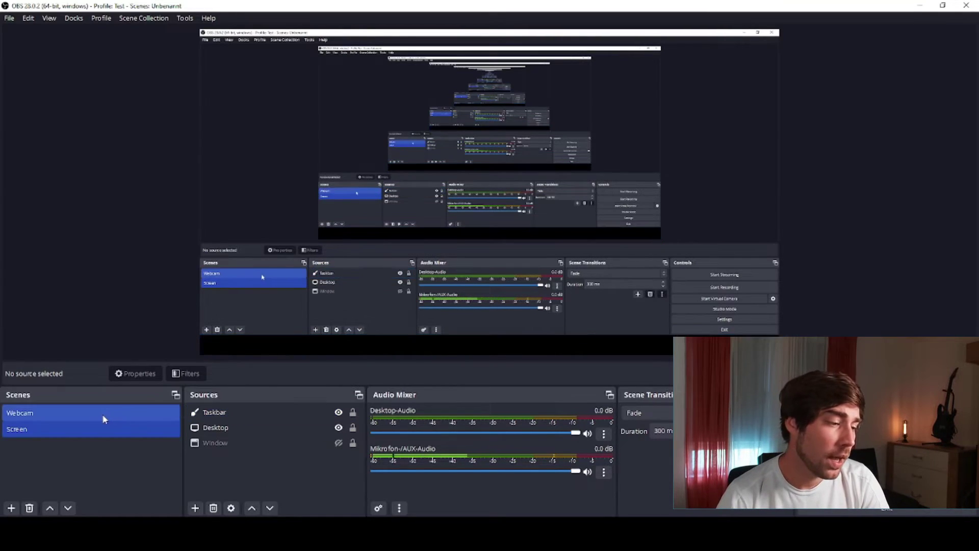
{"action": "left_click", "coordinate": [100, 415]}
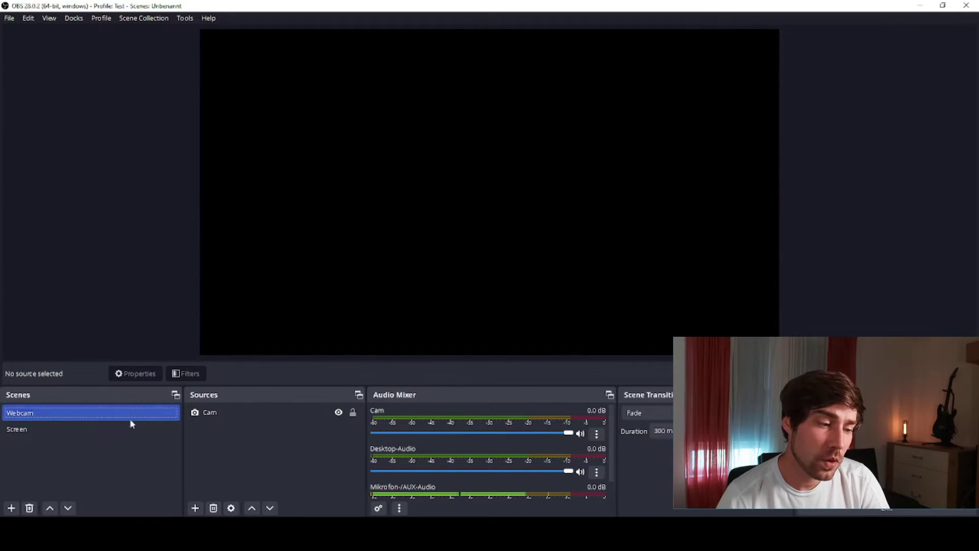
{"action": "left_click", "coordinate": [214, 413]}
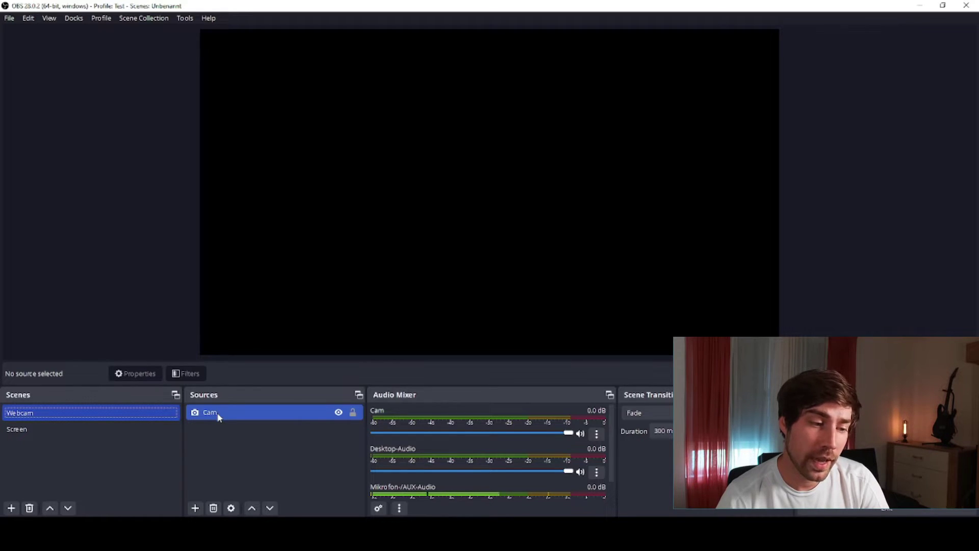
{"action": "left_click", "coordinate": [403, 195]}
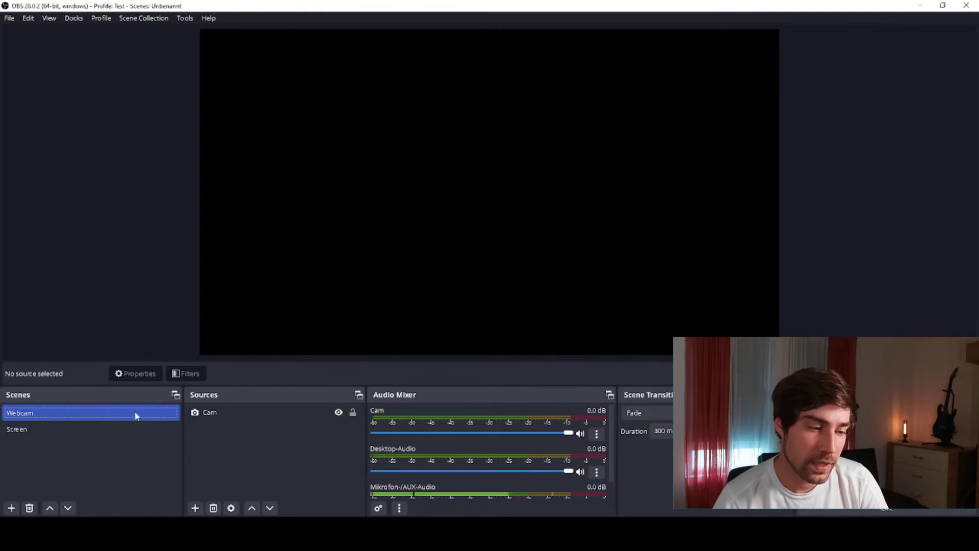
{"action": "left_click", "coordinate": [230, 416]}
{"action": "left_click", "coordinate": [231, 431]}
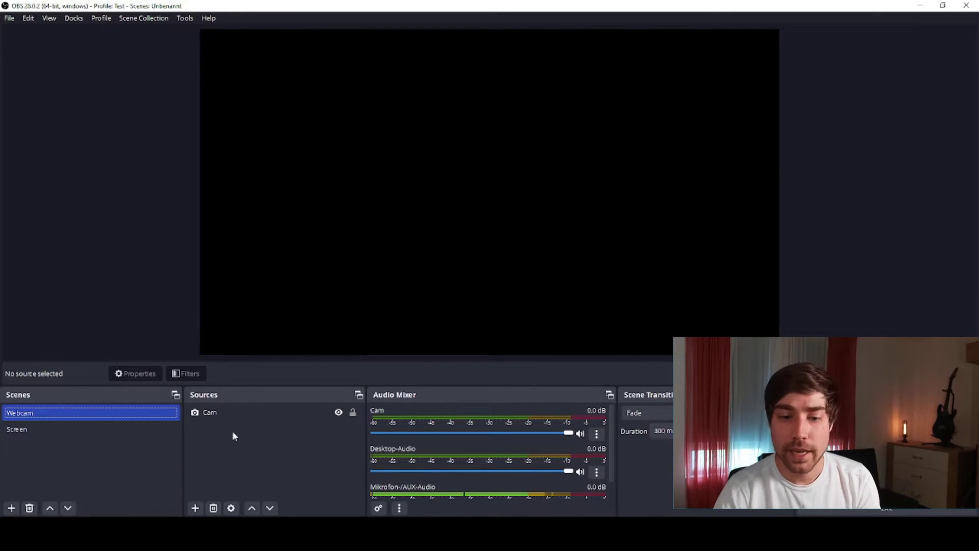
{"action": "left_click", "coordinate": [94, 431]}
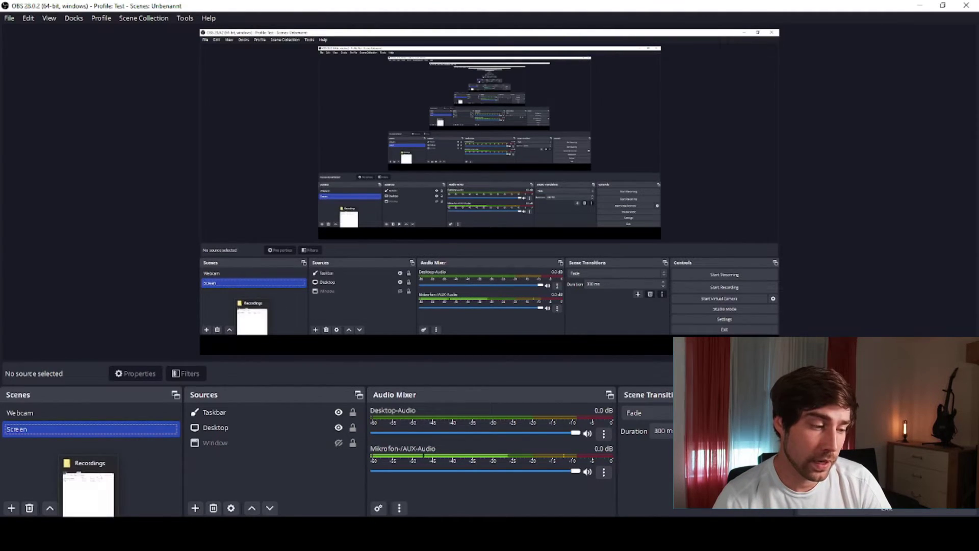
Step: Open obs.bat from the Recordings folder in Notepad using Bearbeiten
{"action": "left_click", "coordinate": [86, 498]}
{"action": "left_click", "coordinate": [22, 113]}
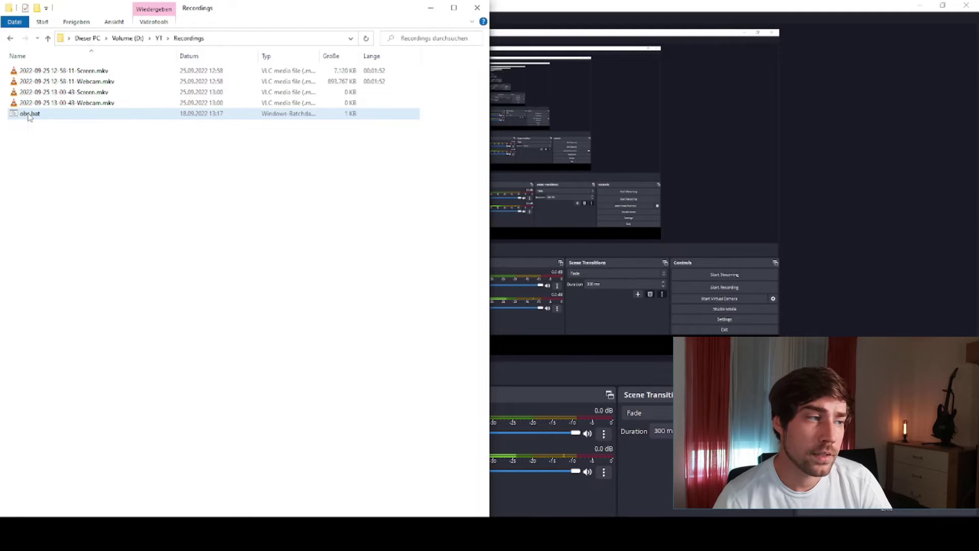
{"action": "right_click", "coordinate": [29, 114]}
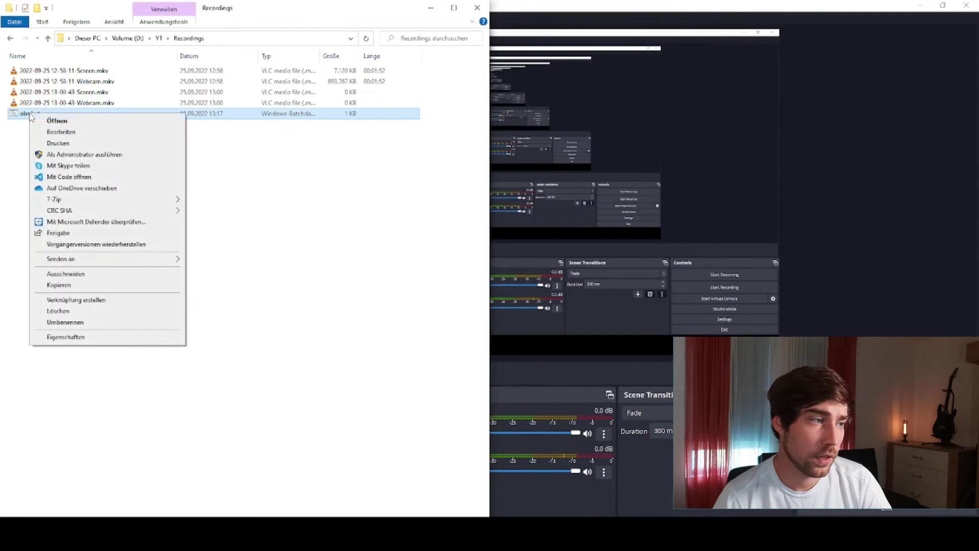
{"action": "left_click", "coordinate": [59, 133]}
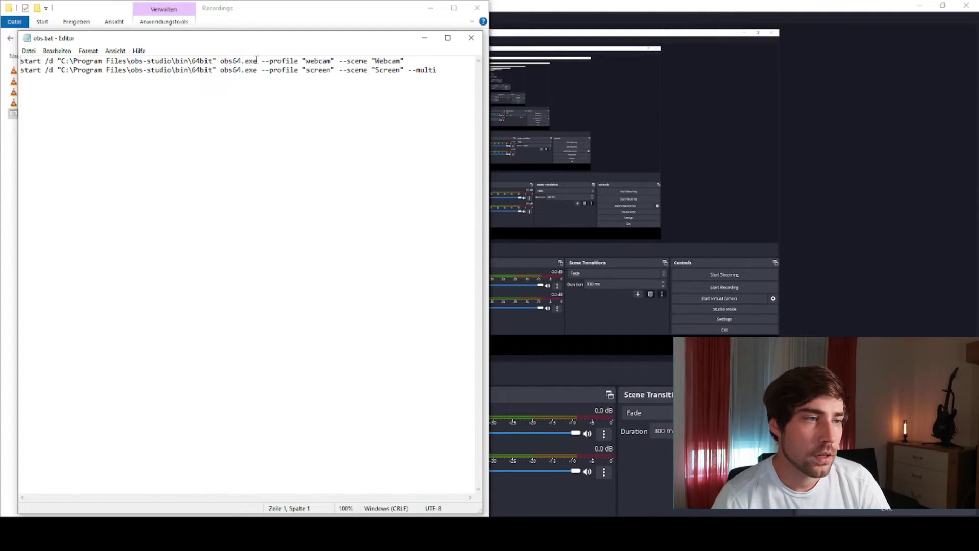
Step: Highlight line 1's obs64.exe command, webcam profile and Webcam scene name
{"action": "left_click_drag", "start_coordinate": [257, 61], "coordinate": [20, 60]}
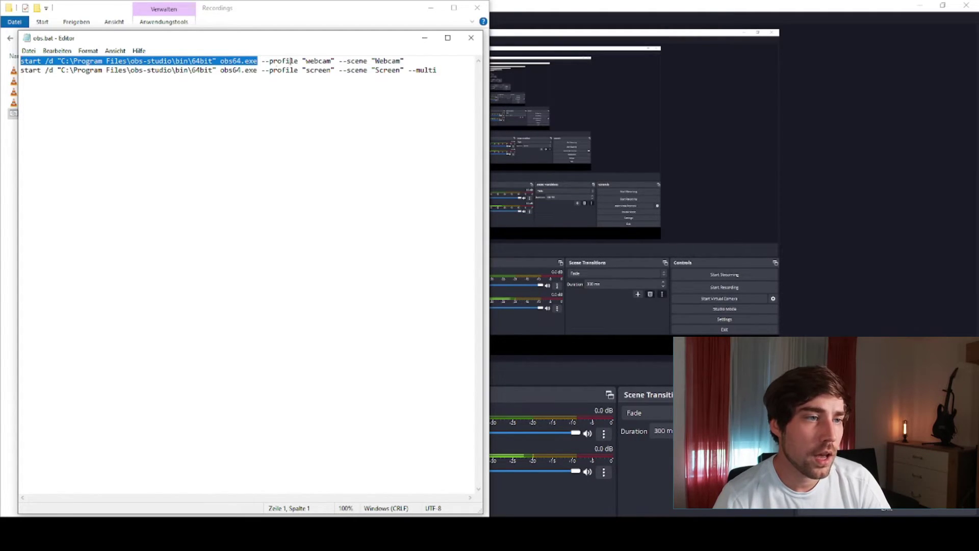
{"action": "double_click", "coordinate": [319, 60]}
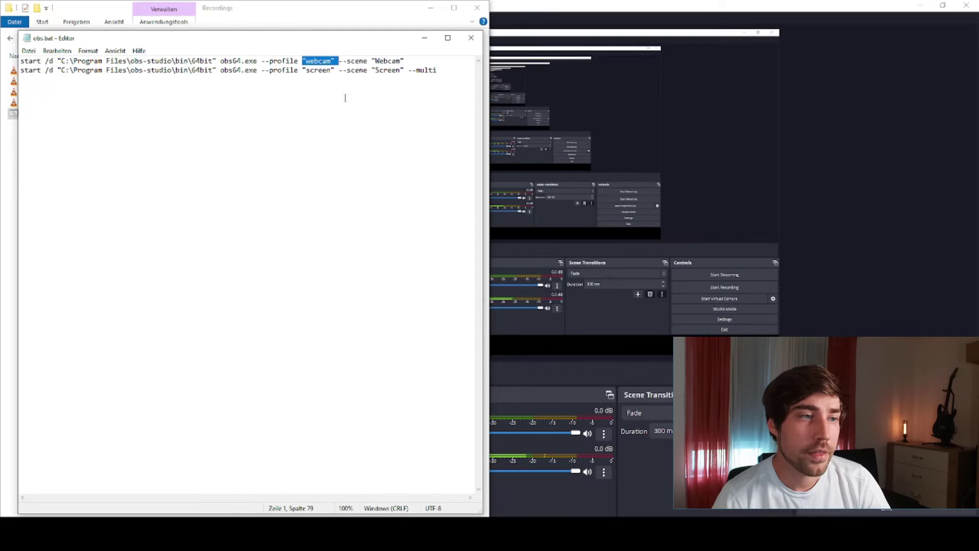
{"action": "double_click", "coordinate": [386, 61]}
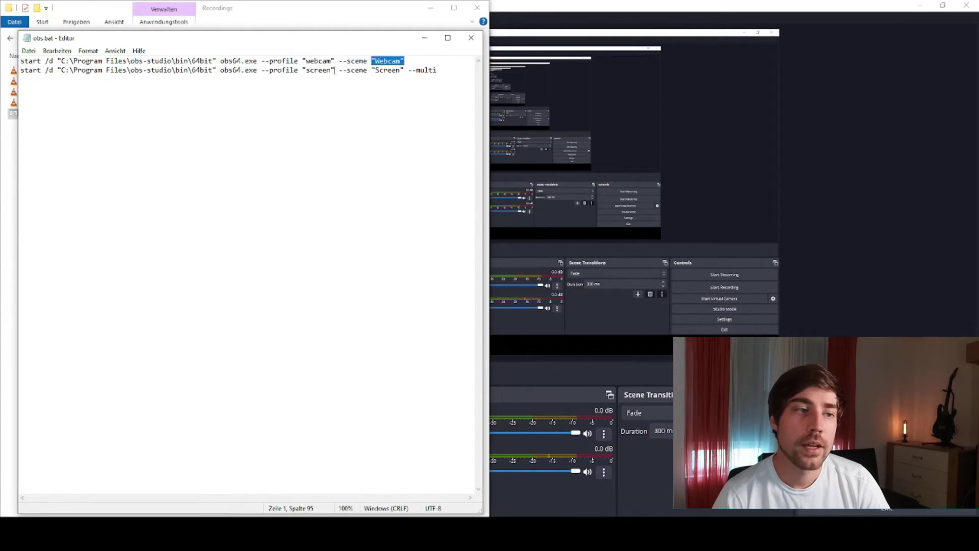
{"action": "left_click", "coordinate": [414, 62]}
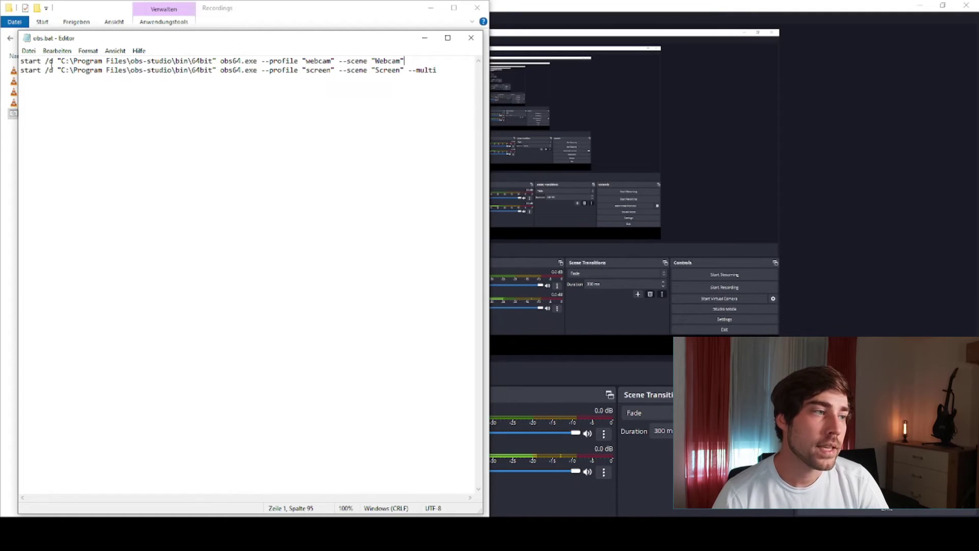
Step: Highlight line 2's screen profile and --multi option, then close Notepad
{"action": "left_click", "coordinate": [314, 69]}
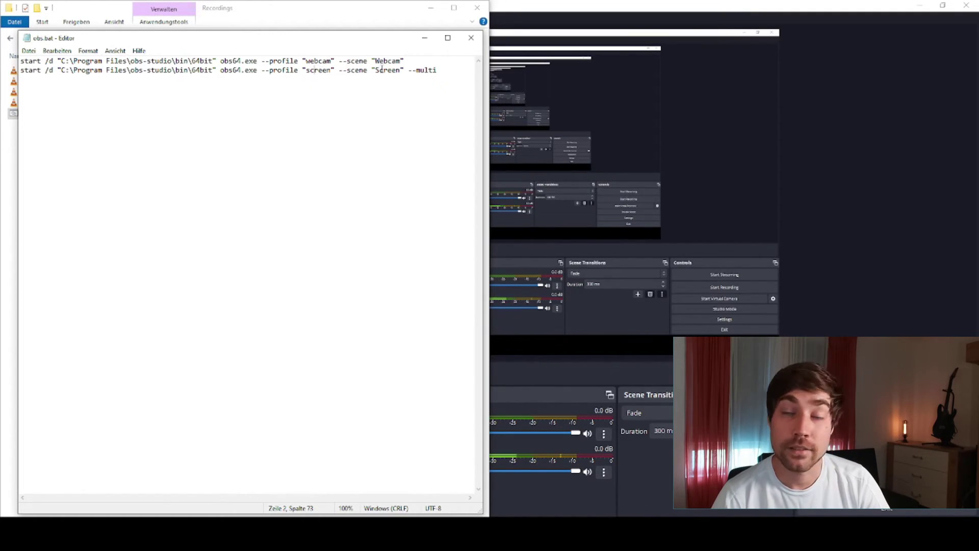
{"action": "left_click_drag", "start_coordinate": [438, 70], "coordinate": [409, 71]}
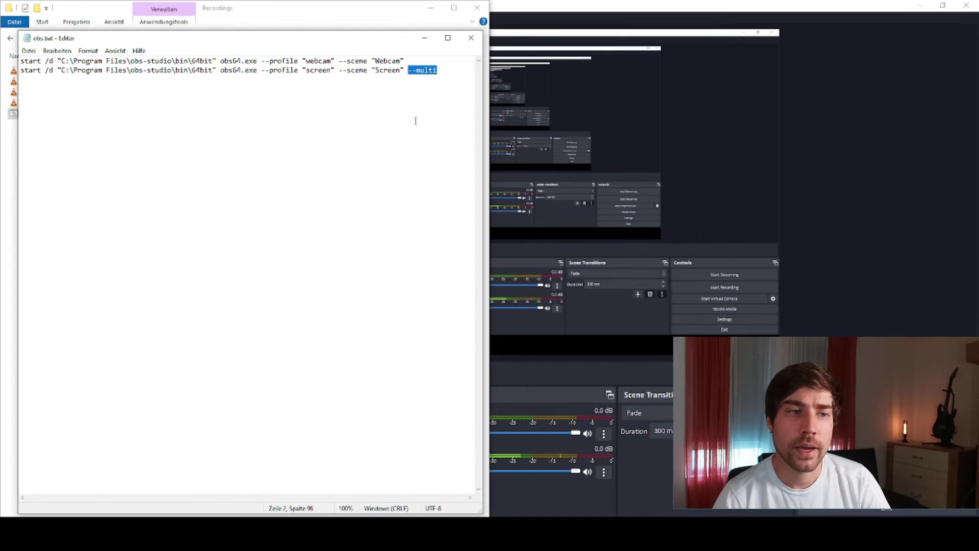
{"action": "left_click", "coordinate": [445, 81]}
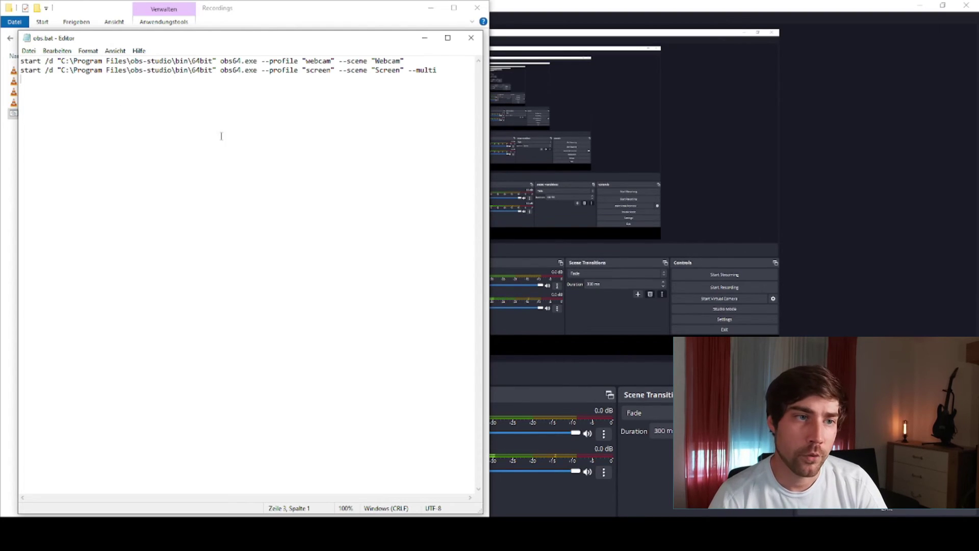
{"action": "left_click", "coordinate": [470, 37]}
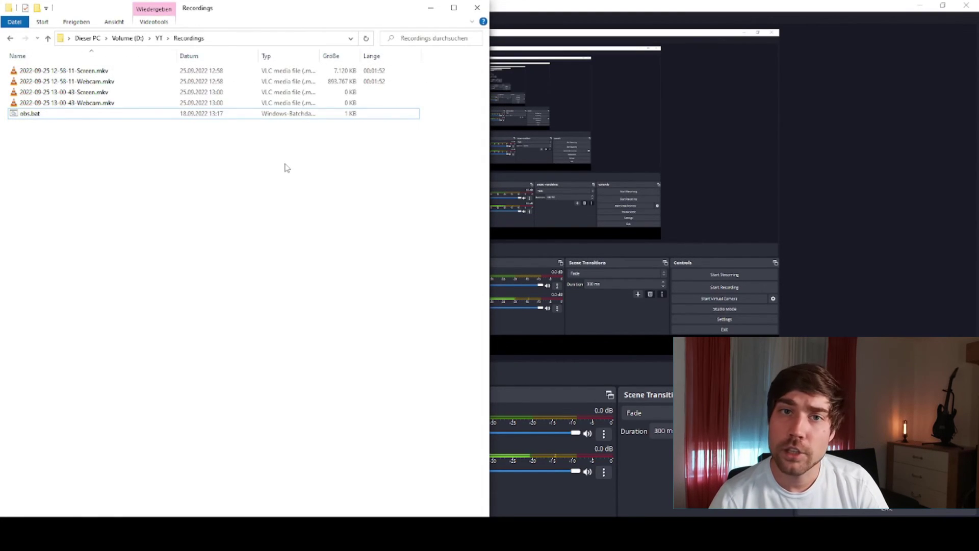
Step: Run obs.bat and choose Launch Anyway to start the second OBS instance
{"action": "left_click", "coordinate": [32, 115]}
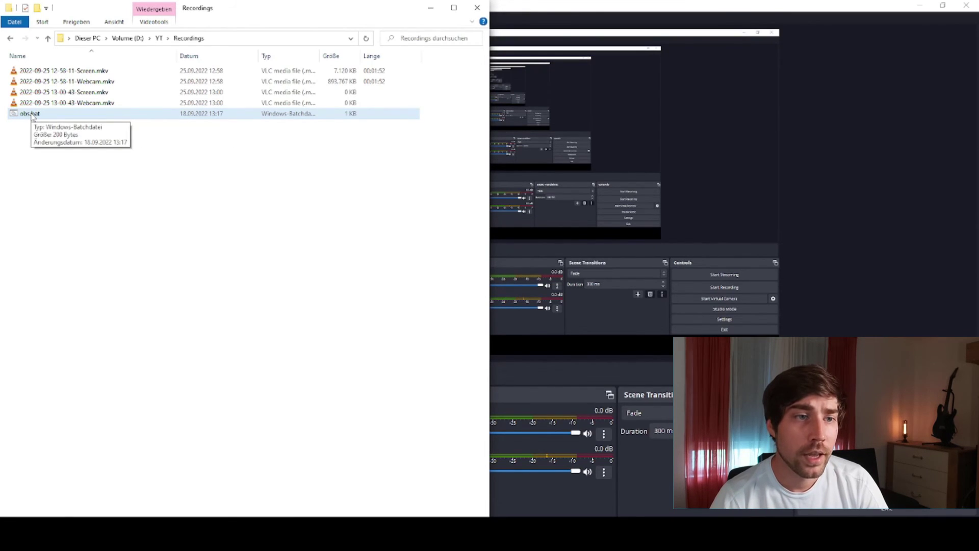
{"action": "double_click", "coordinate": [32, 115]}
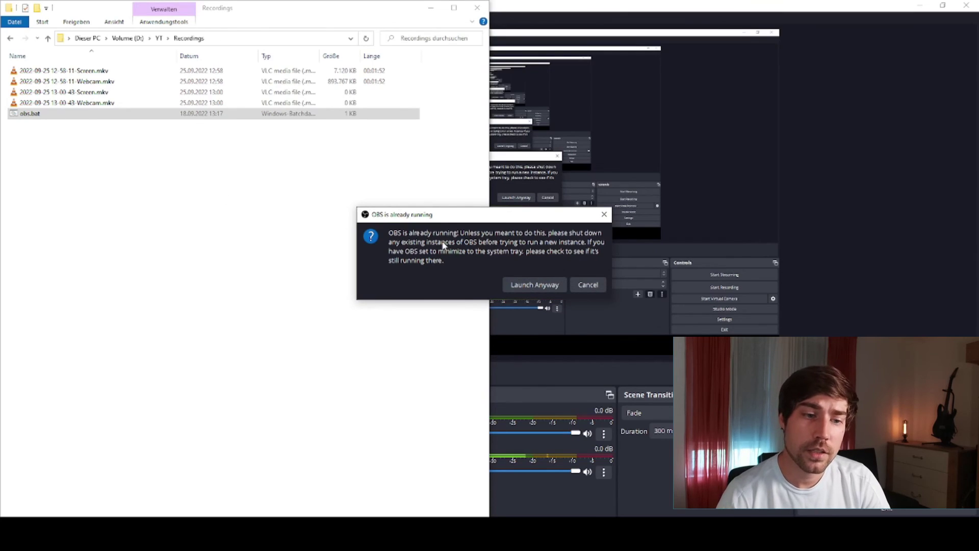
{"action": "left_click", "coordinate": [534, 284]}
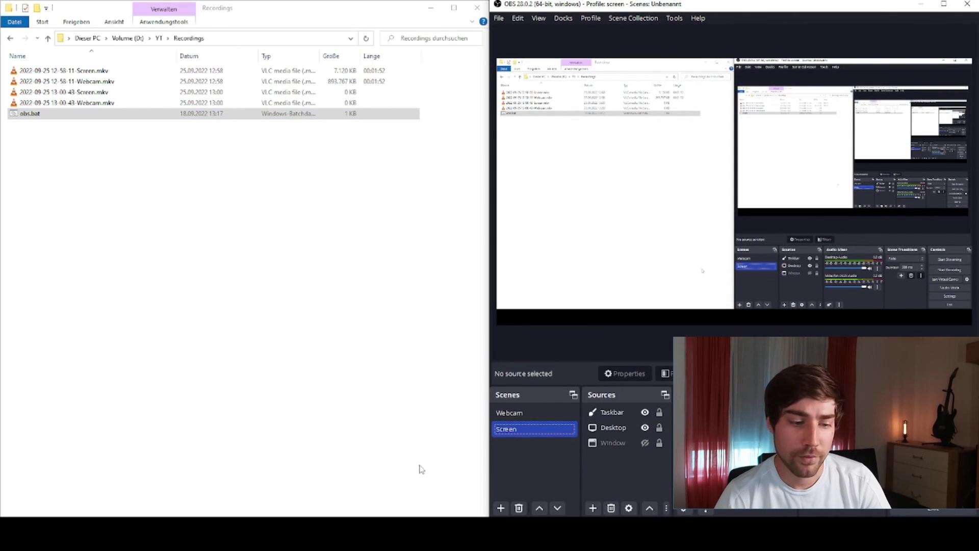
{"action": "mouse_move", "coordinate": [421, 516]}
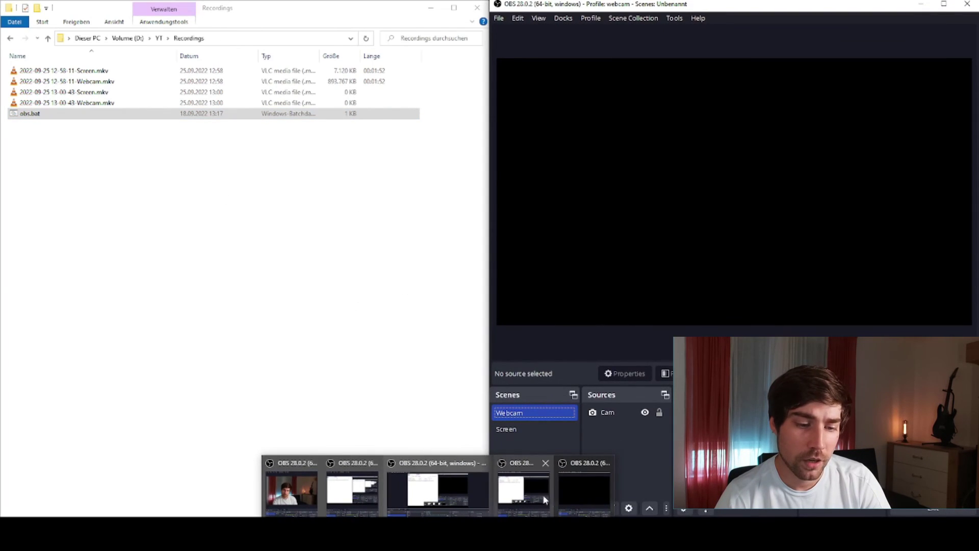